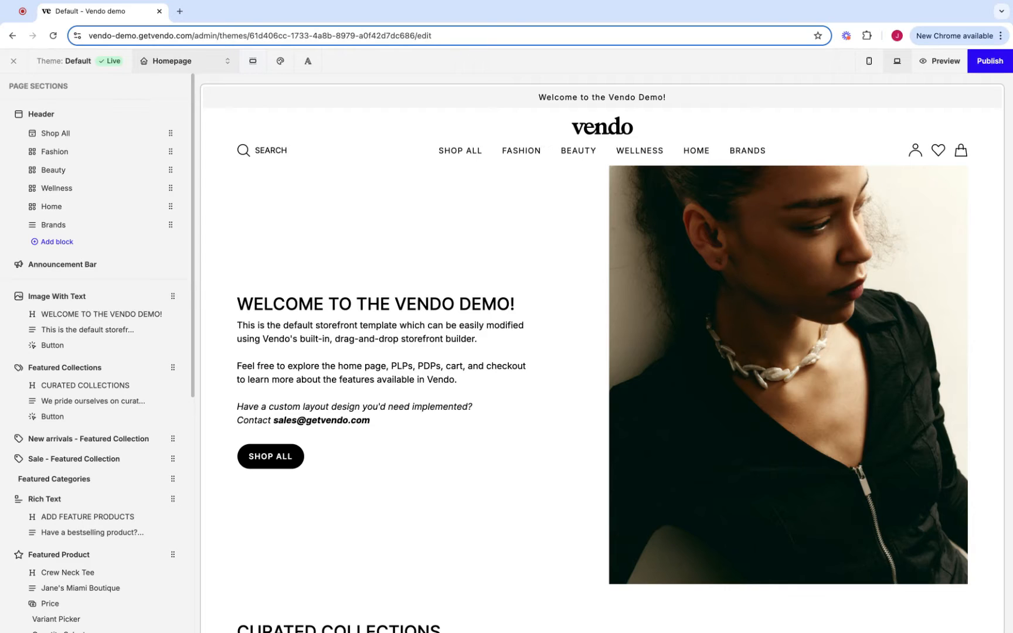
Review the available pages, the theme's color scheme and element settings, and the standard and custom font settings
click(185, 61)
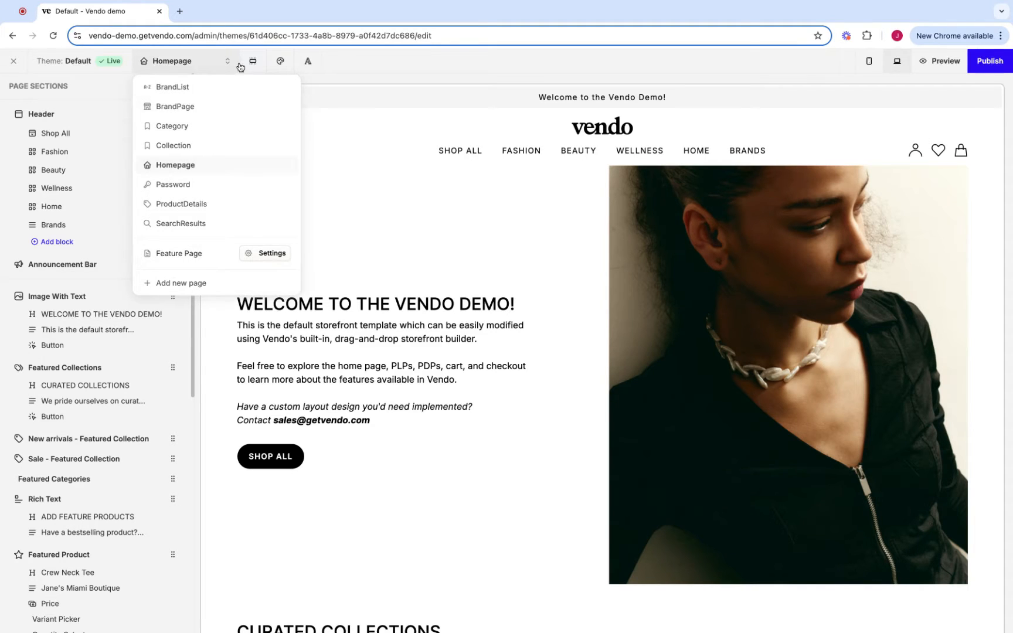
click(281, 61)
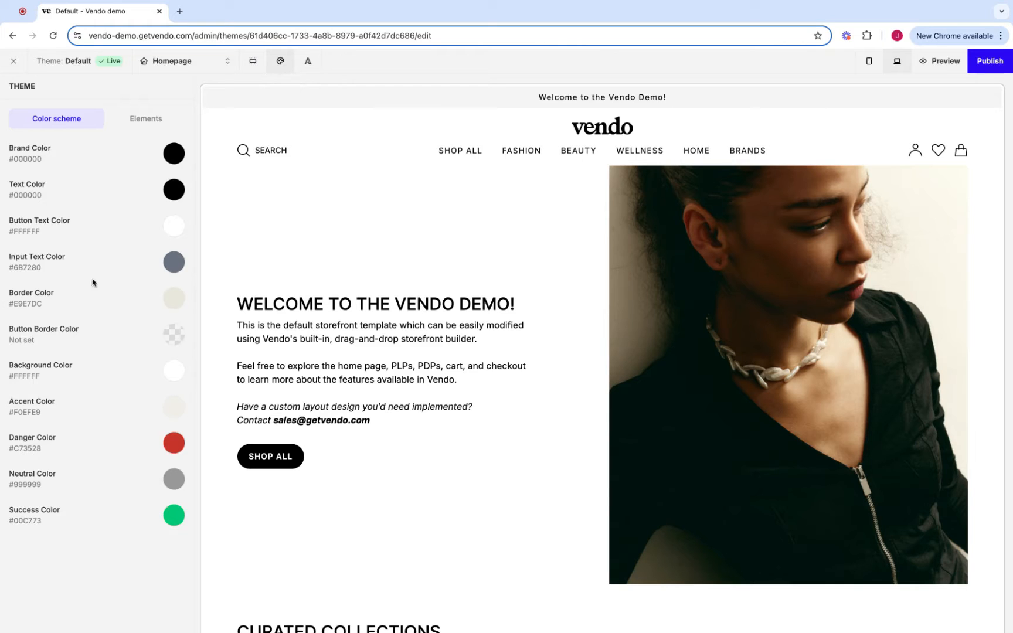
click(146, 121)
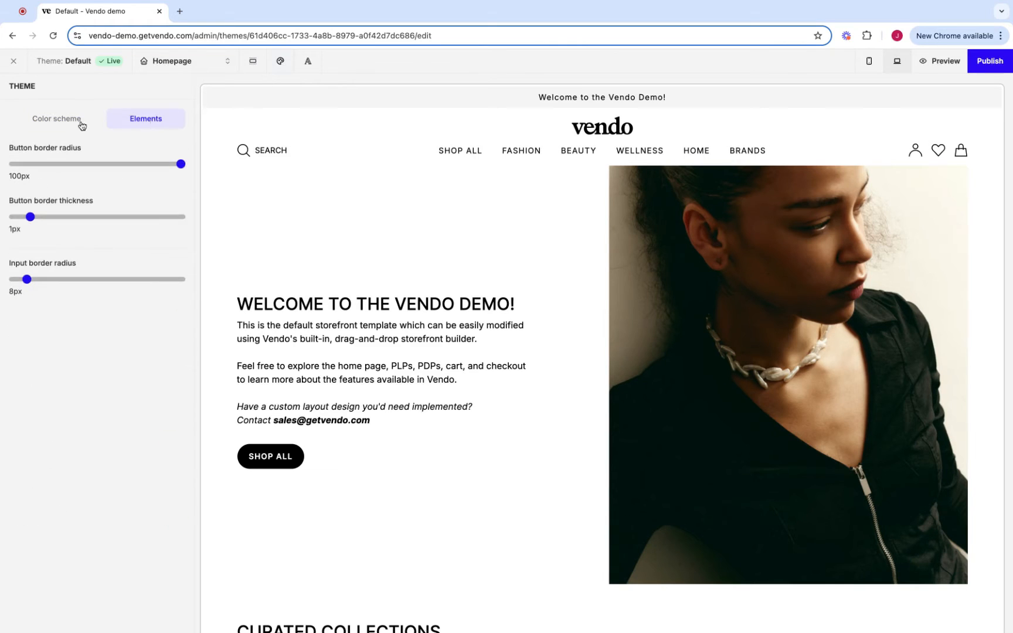
click(307, 61)
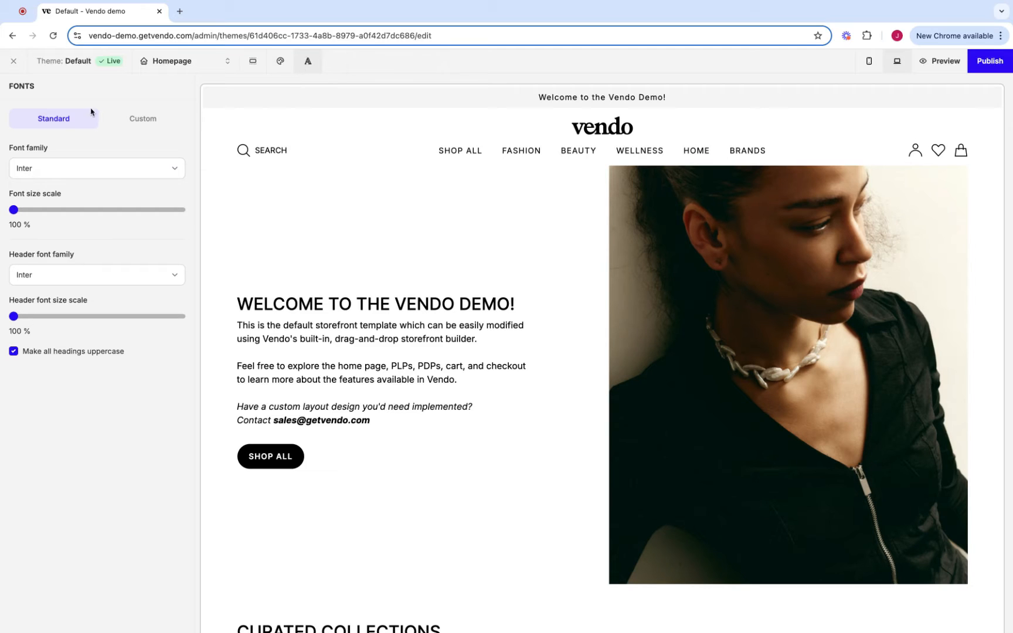
click(139, 120)
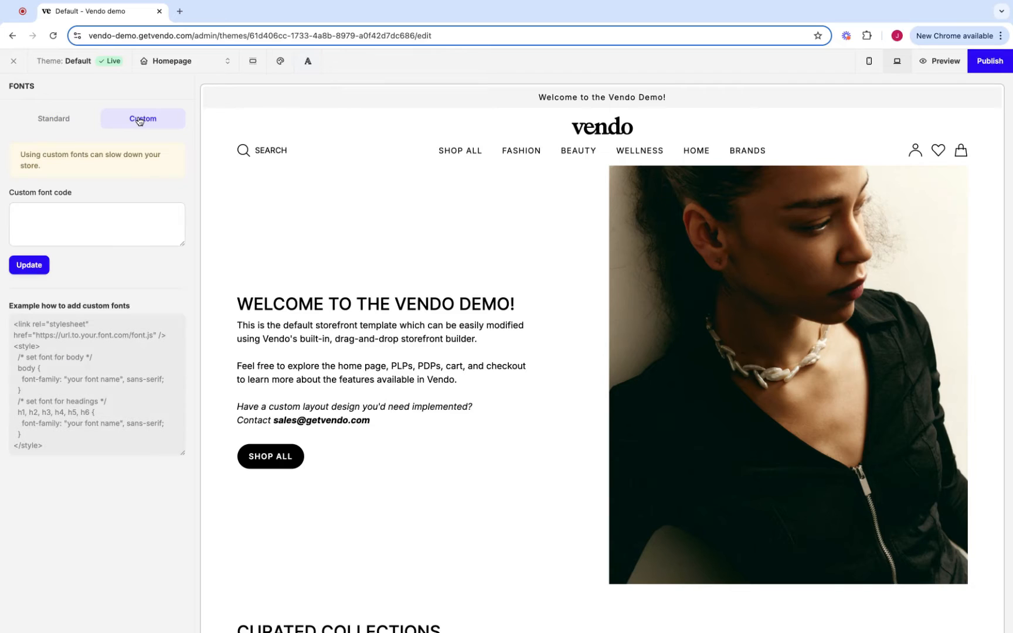
Check the homepage in the mobile preview, reopen the page sections list, and return to the desktop preview
click(871, 67)
click(897, 66)
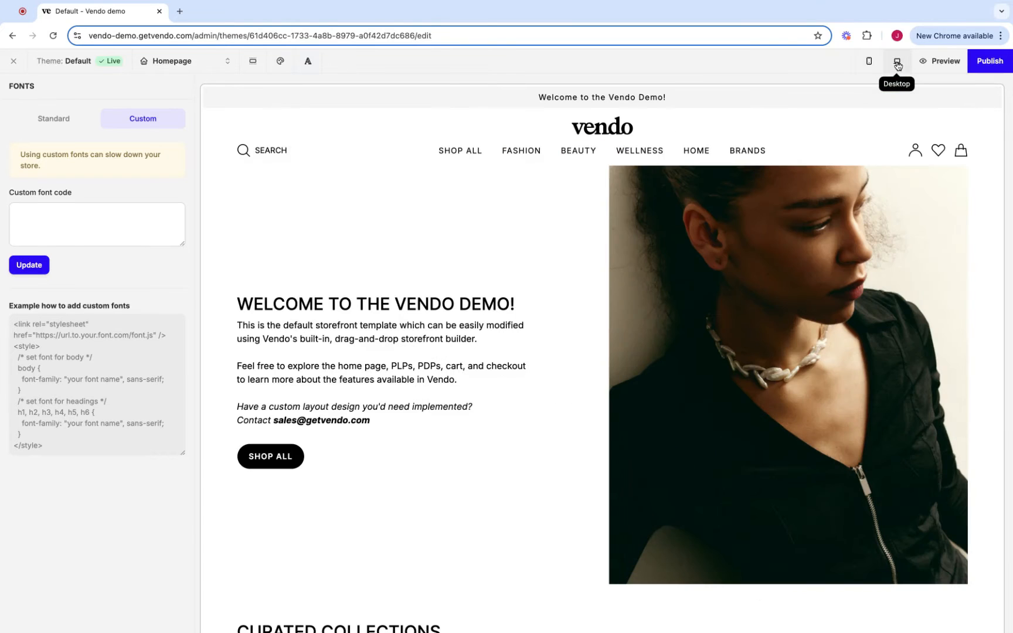
click(868, 62)
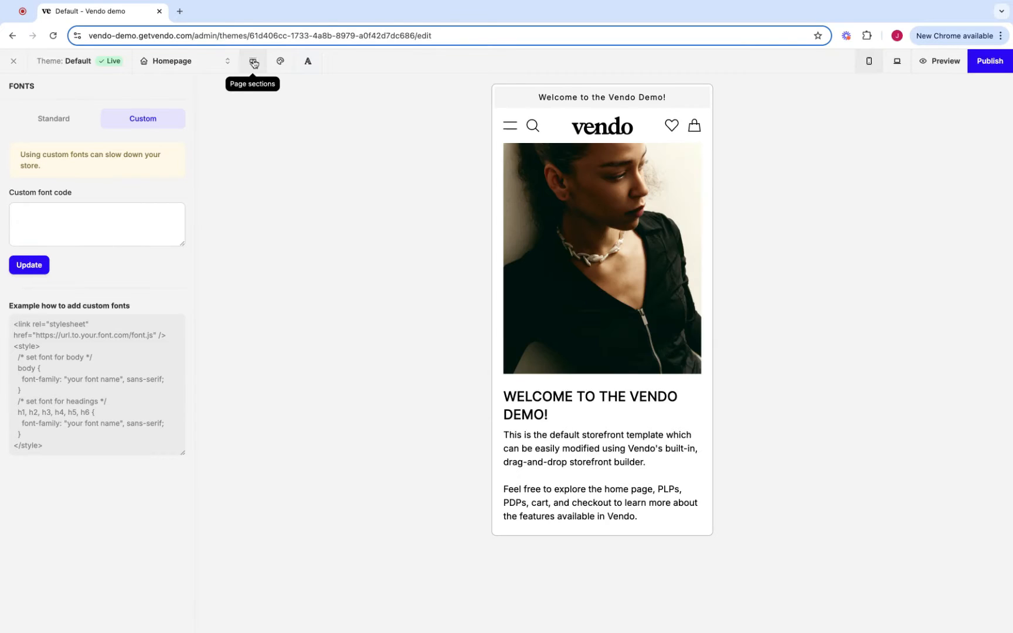
click(252, 60)
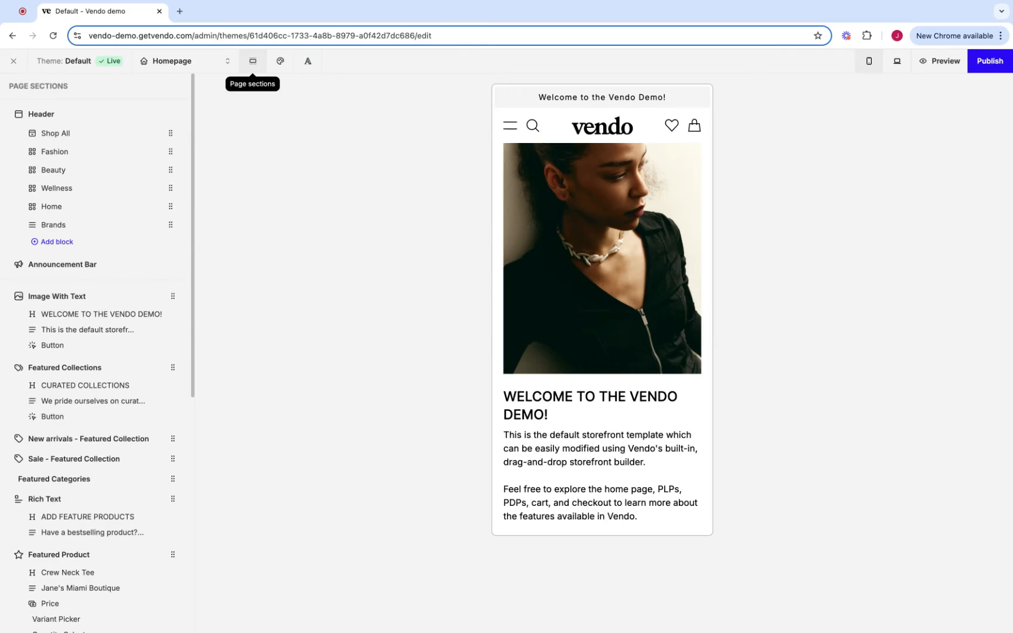
click(897, 61)
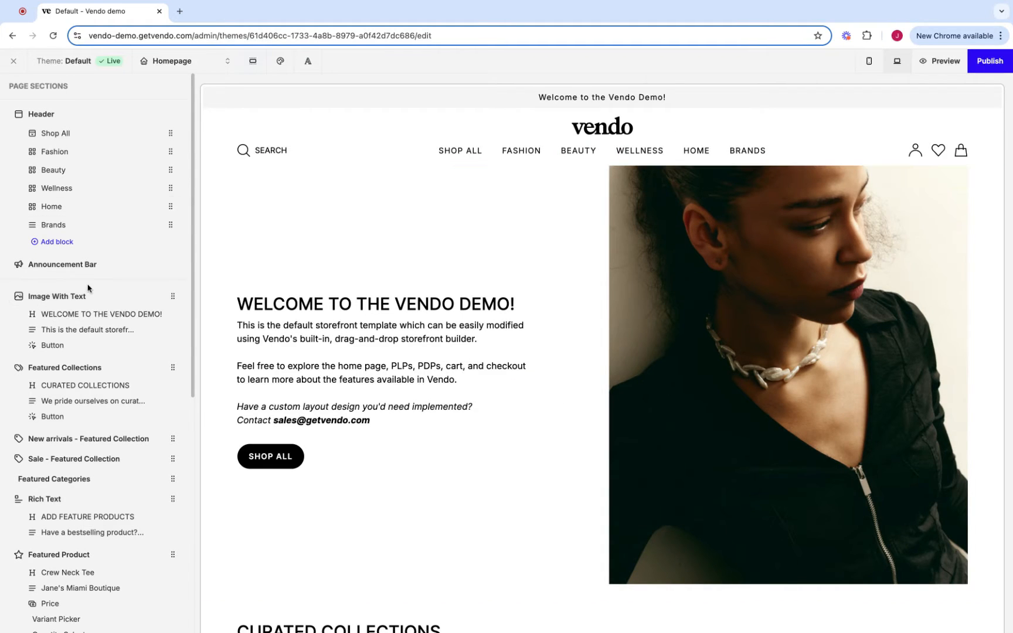
Examine the Announcement Bar's content settings and return to the page sections list
click(80, 266)
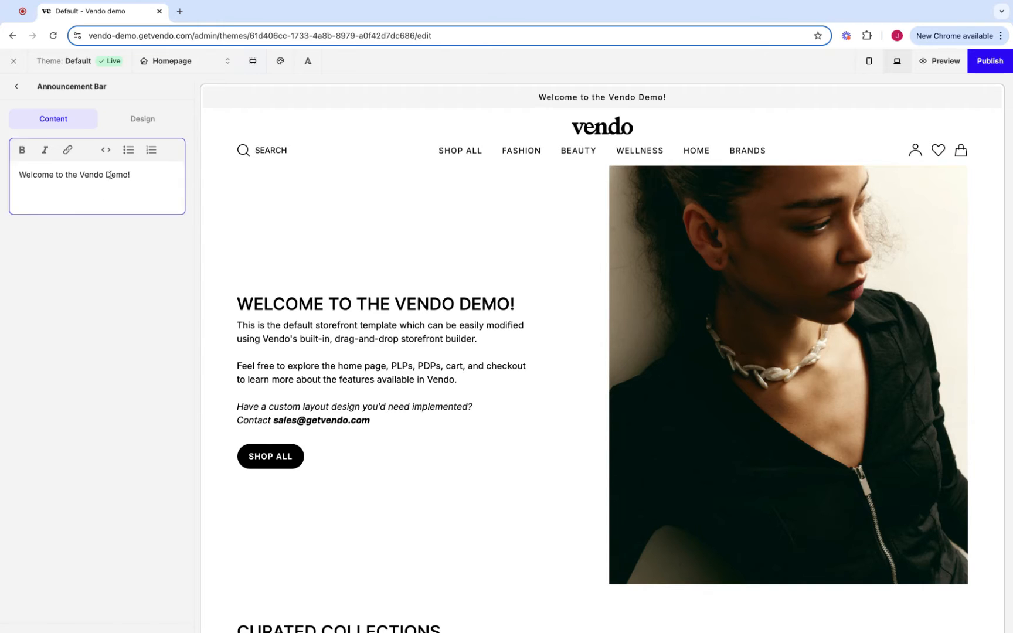
click(16, 86)
Try the Left aligned desktop layout in the Header's design settings and switch it back to Logo centered
click(57, 114)
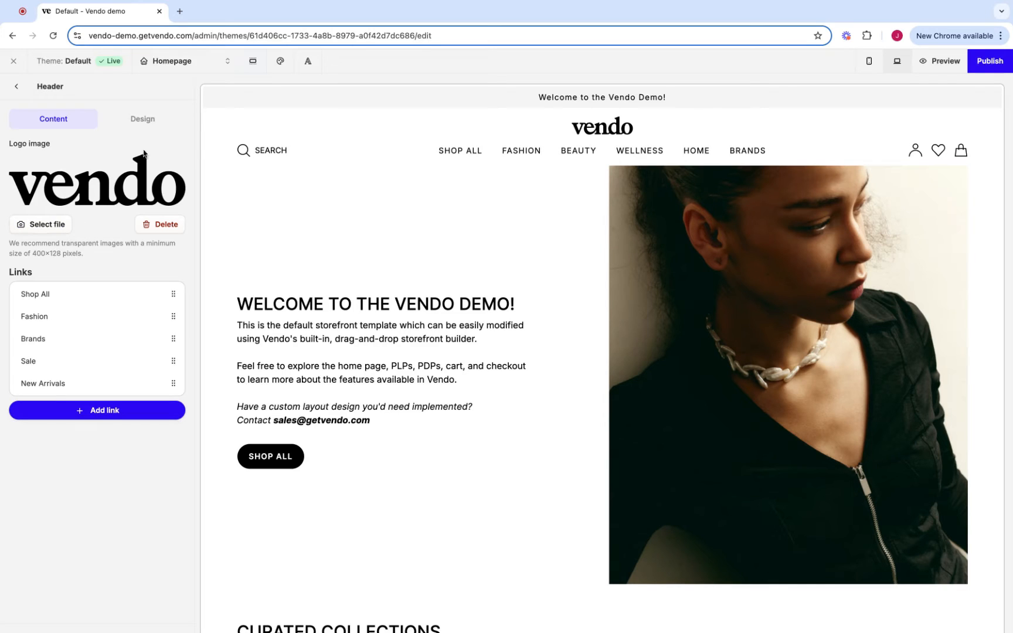
click(148, 120)
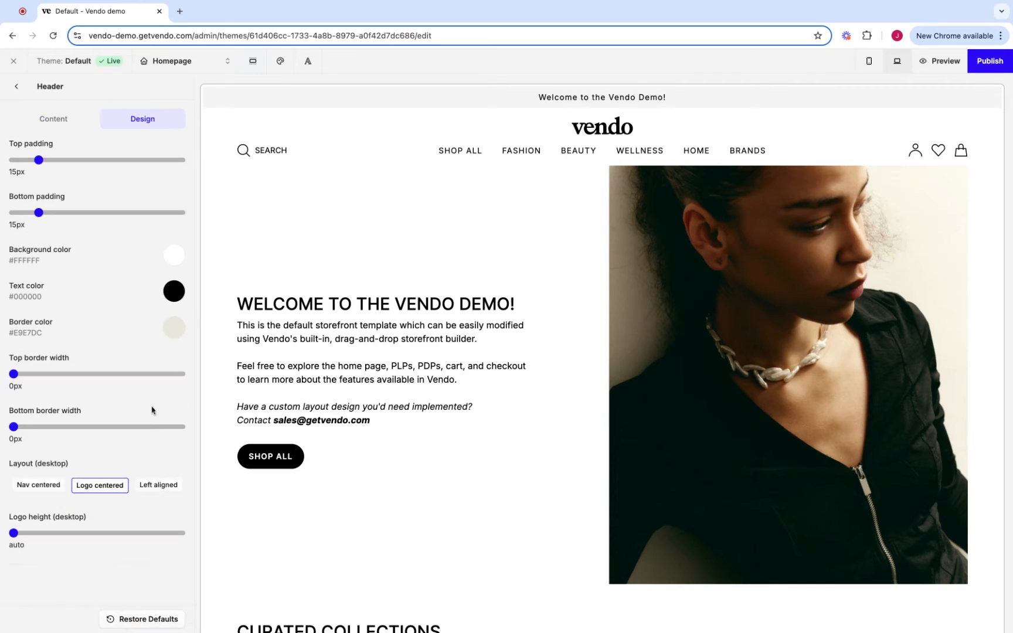
click(156, 486)
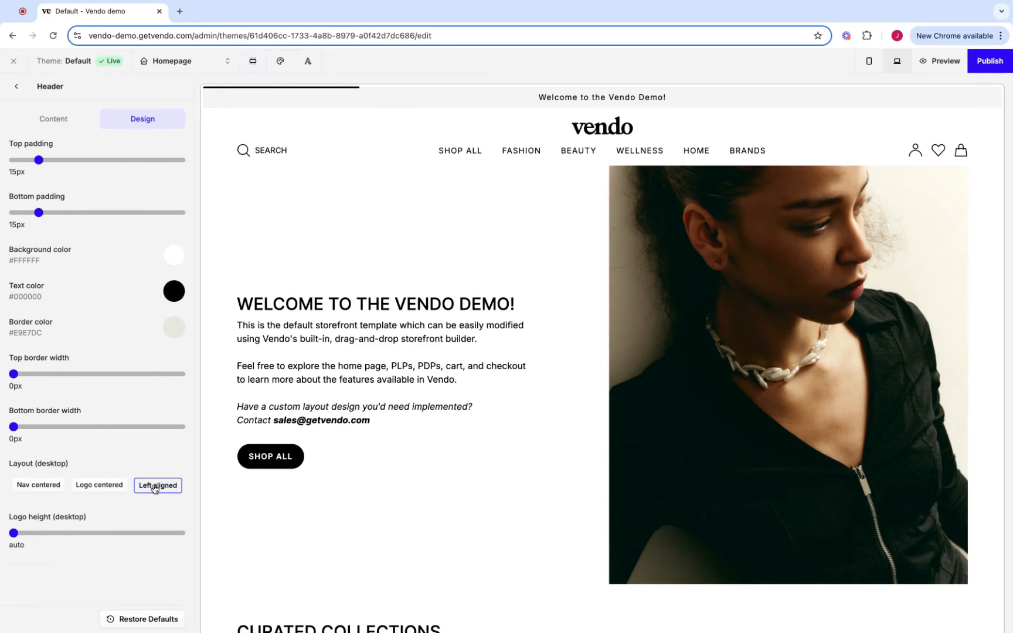
click(93, 485)
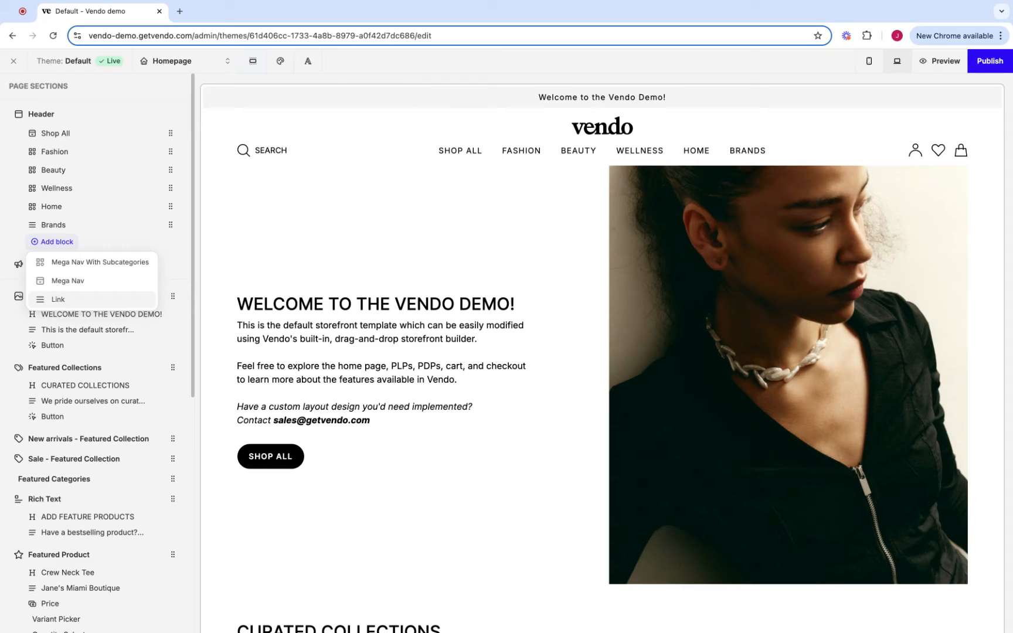
Dismiss the header block choices and view the Fashion and Home navigation menus in the storefront preview
click(490, 191)
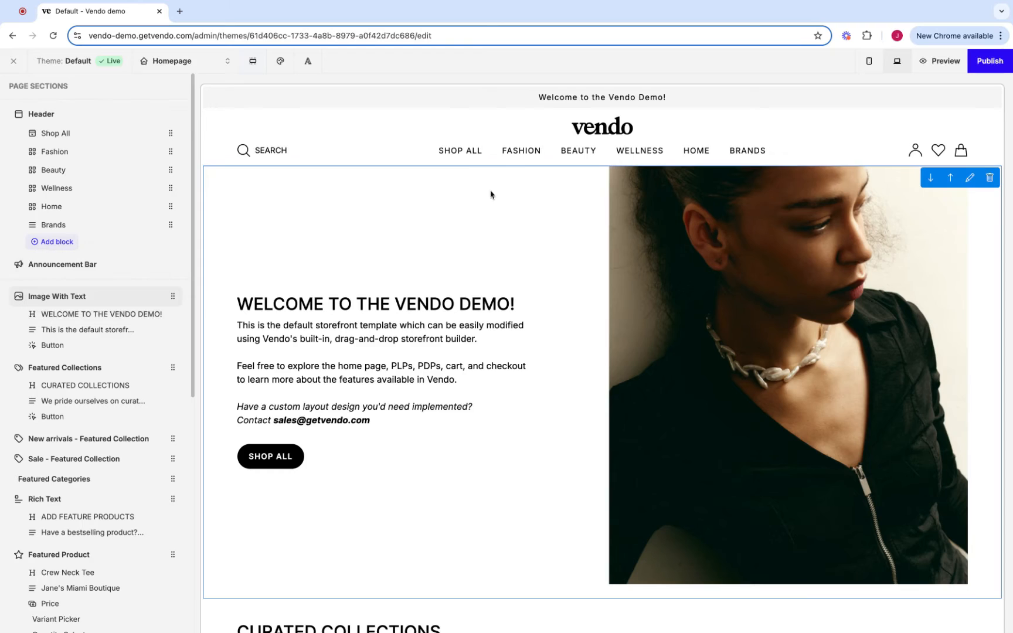
mouse_move(515, 158)
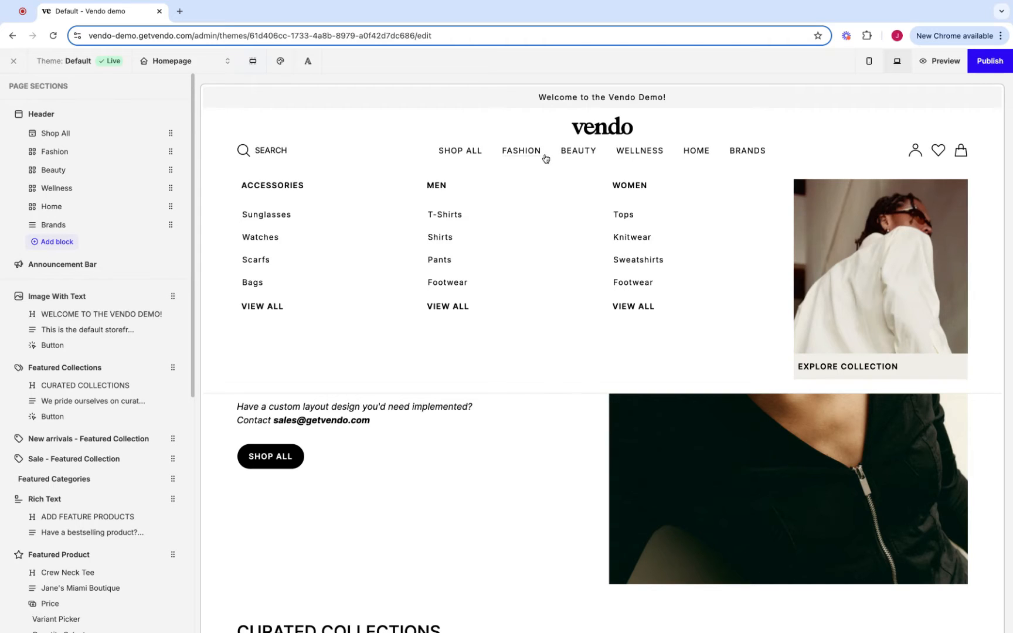
mouse_move(695, 151)
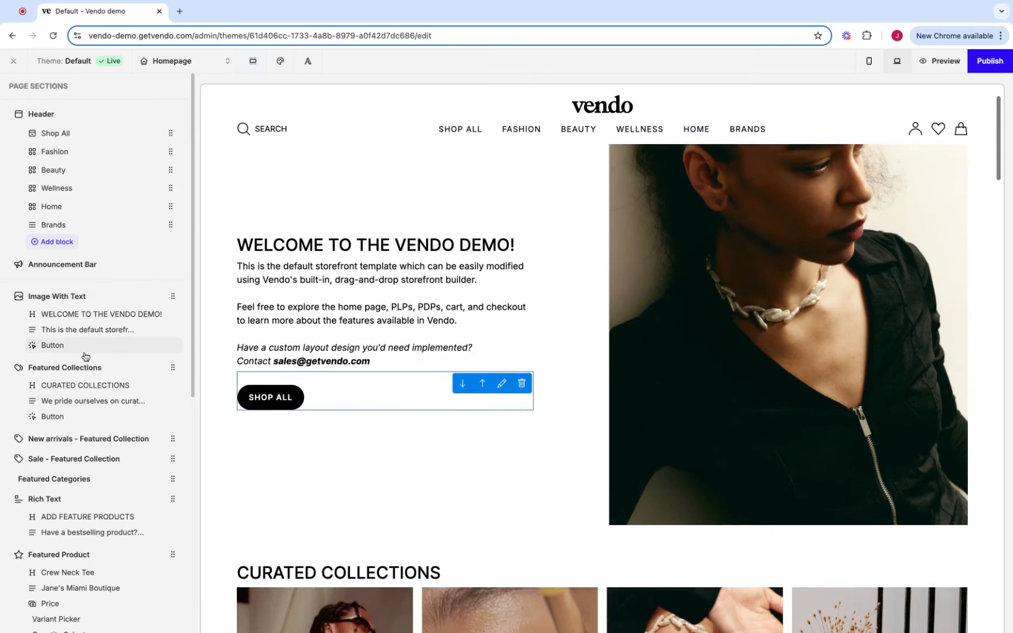
Look through all homepage sections down to the footer and the section types that can be added
scroll(85, 355, down, 2)
scroll(85, 355, down, 3)
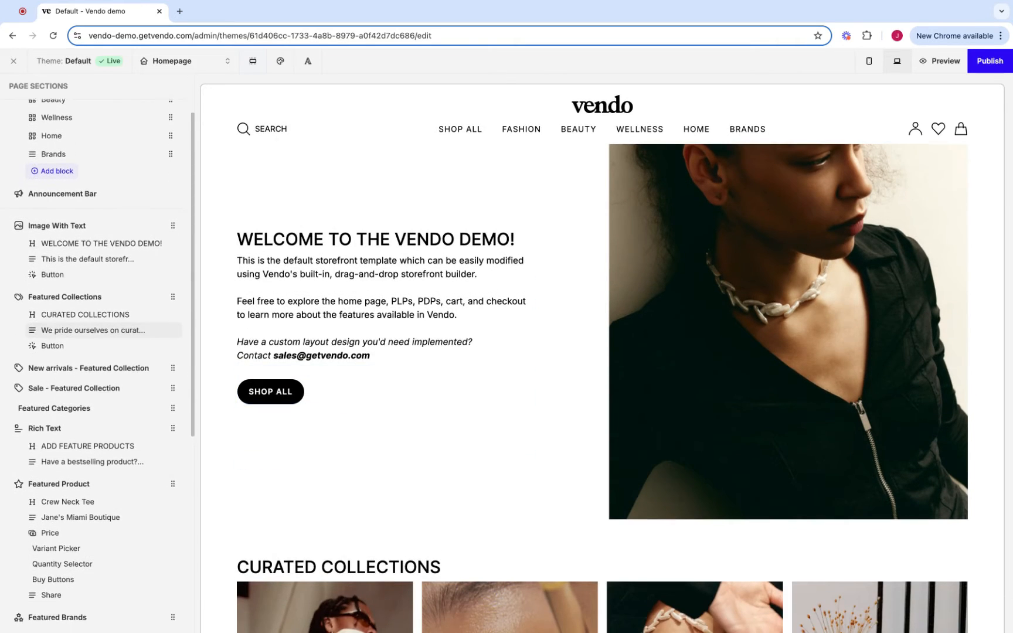
scroll(85, 356, down, 3)
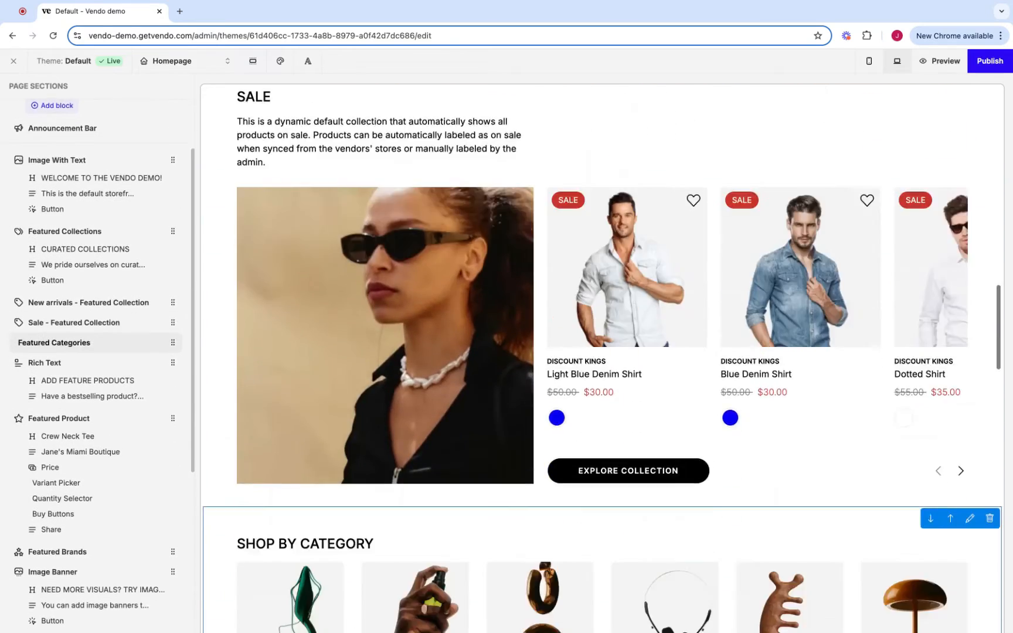
scroll(94, 514, down, 6)
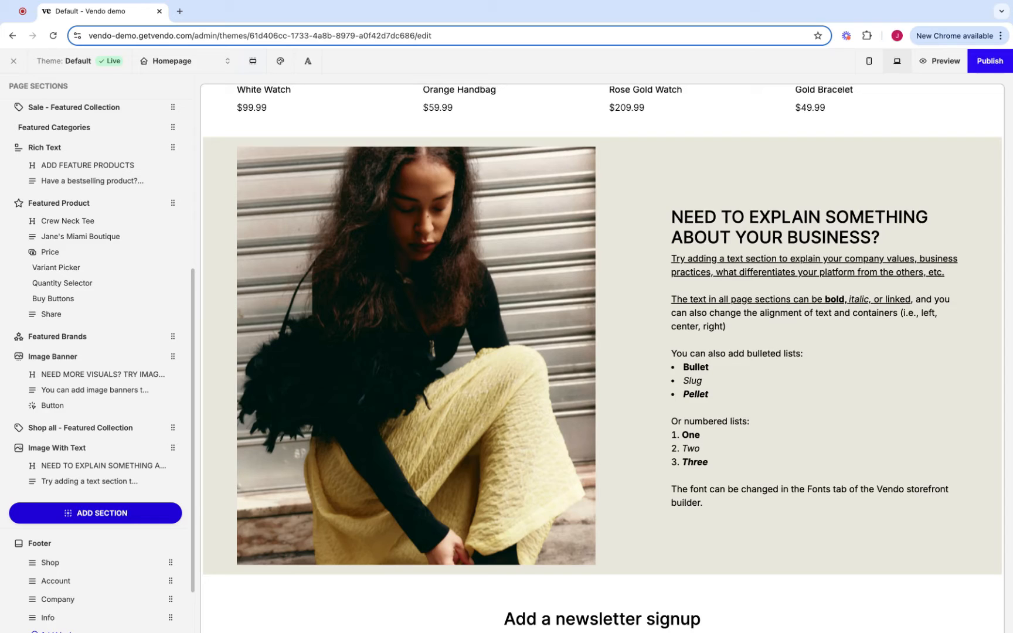
click(95, 514)
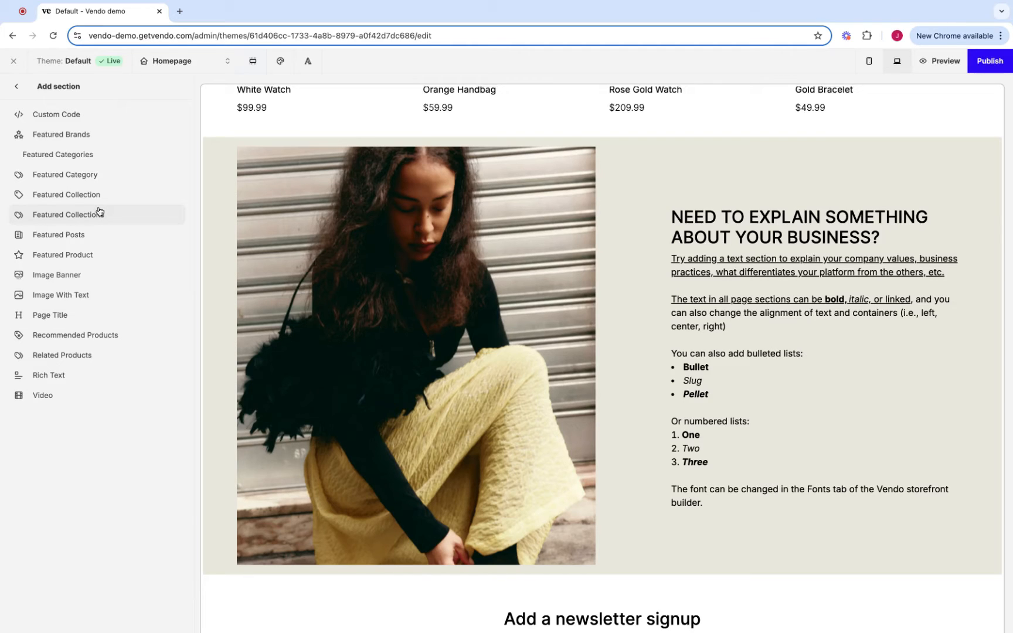
click(68, 214)
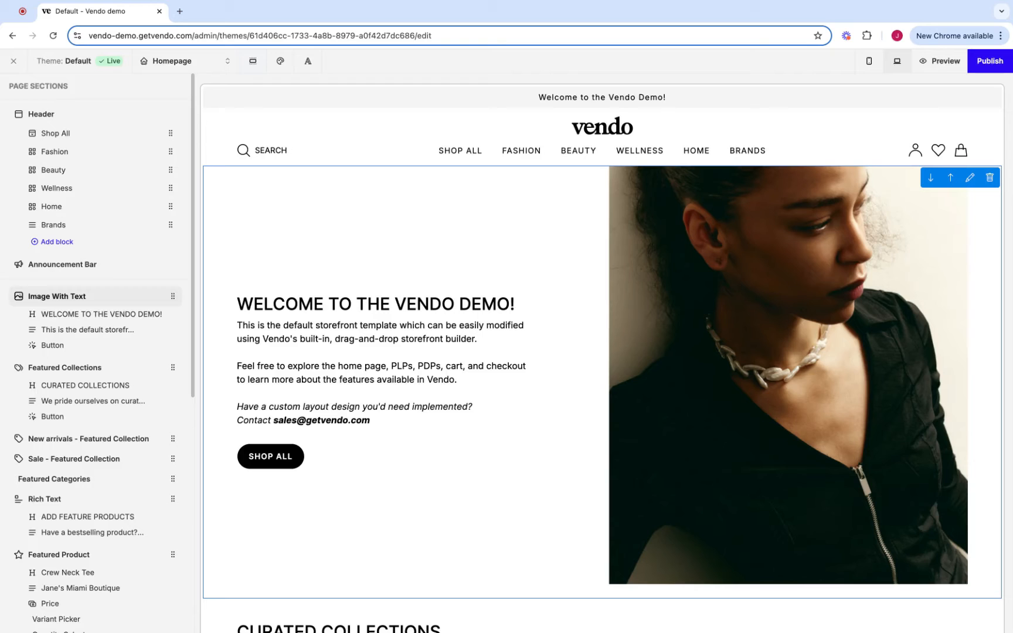
Locate the Featured Collections, New arrivals and Image With Text sections in the storefront preview from the page sections list
click(75, 370)
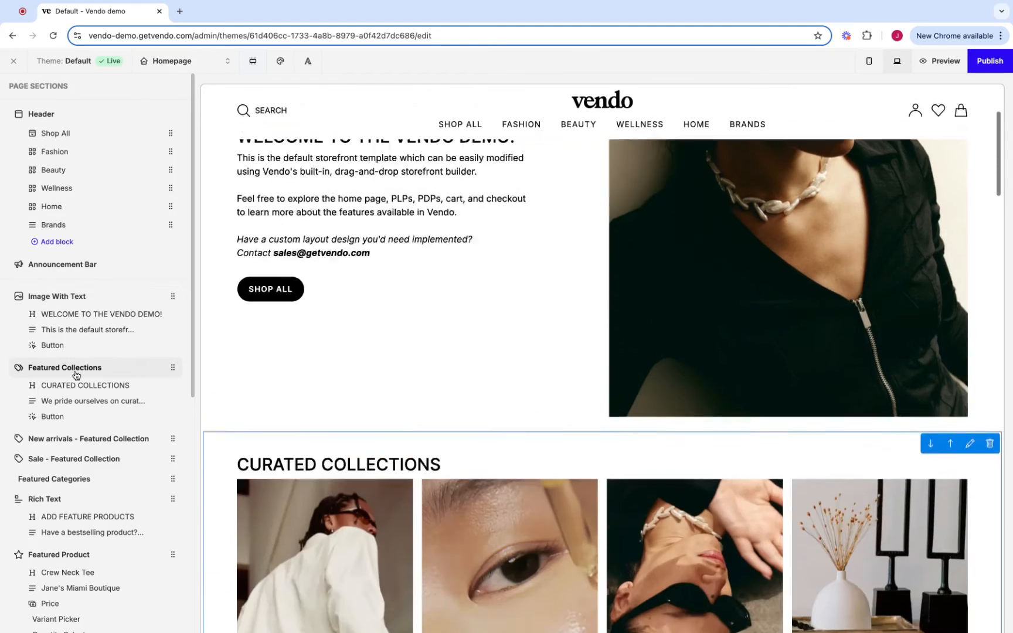
click(75, 385)
click(75, 438)
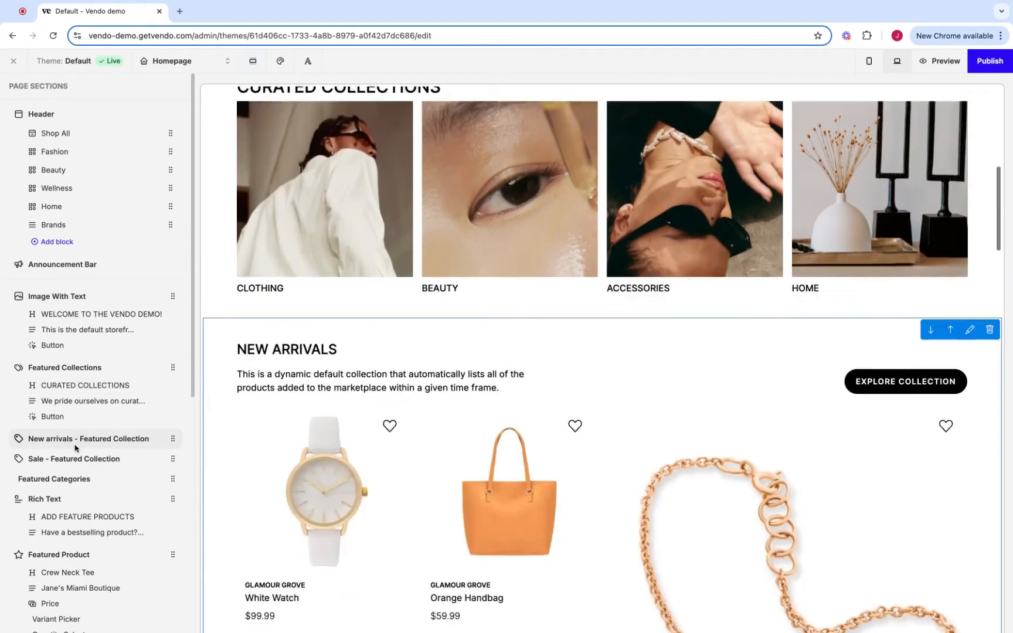
click(75, 314)
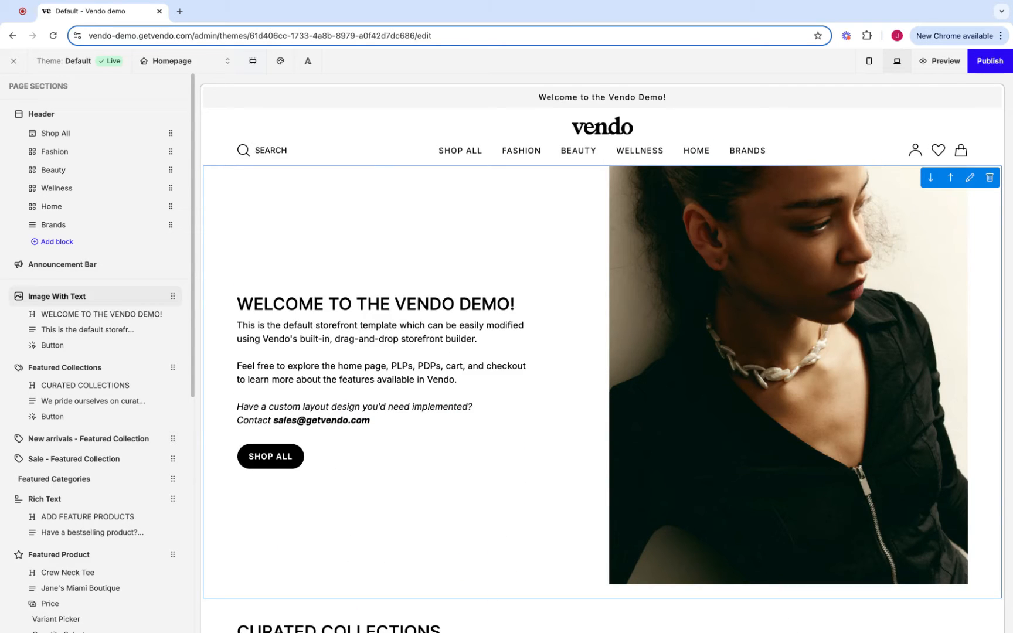
Examine the welcome Image With Text section's image and link content, then its padding, color and alignment design settings
click(58, 296)
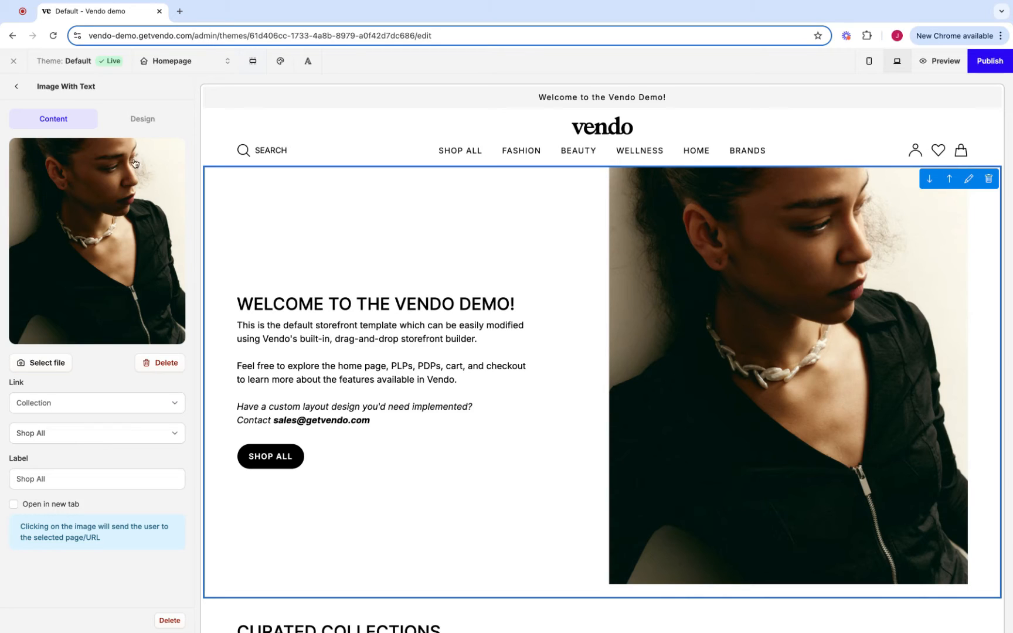
click(149, 124)
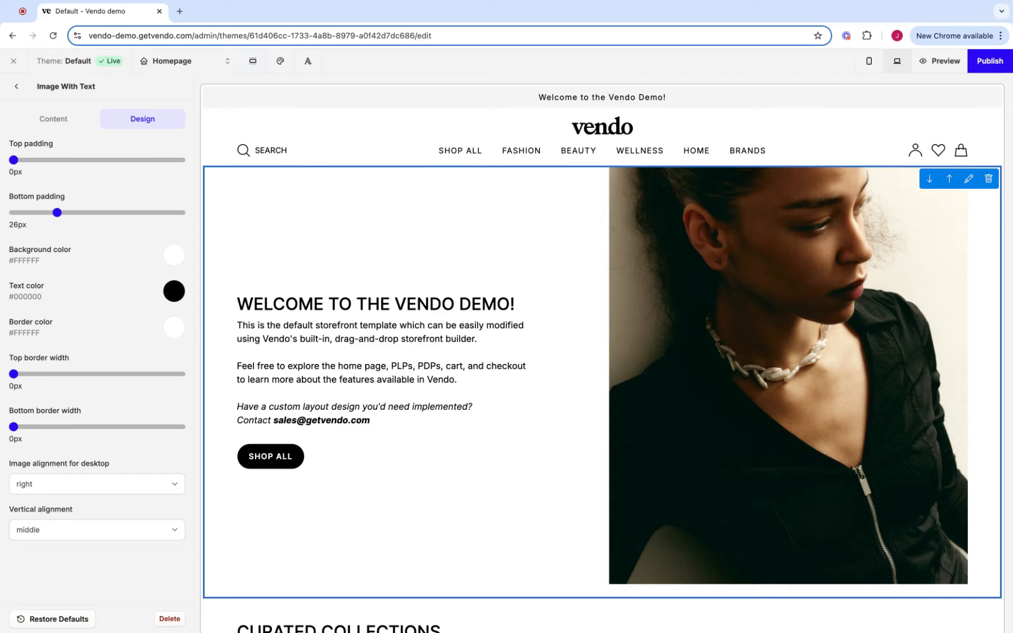
click(16, 86)
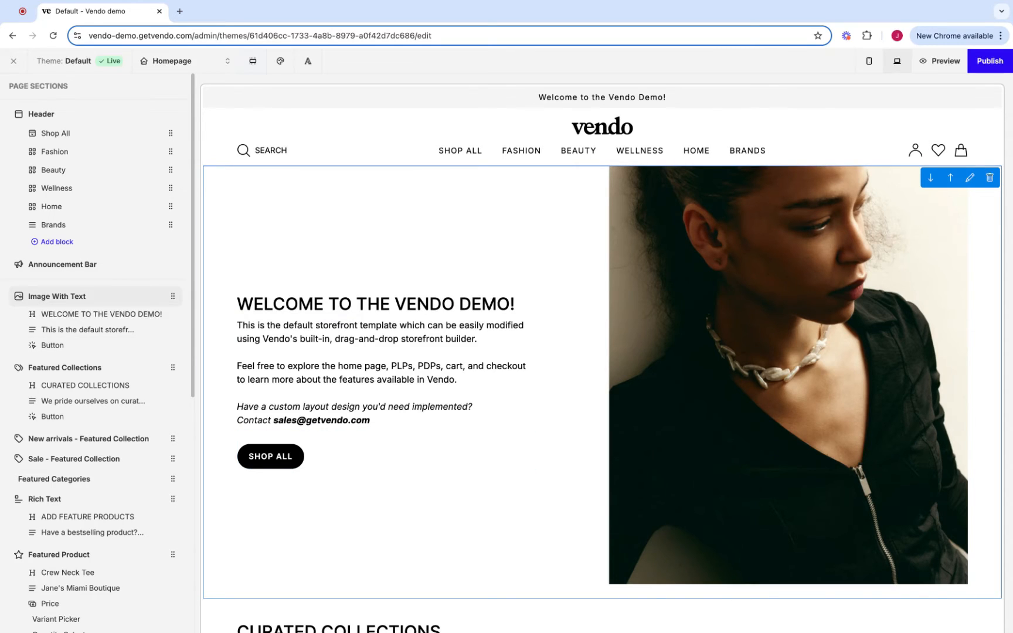
scroll(602, 382, down, 1)
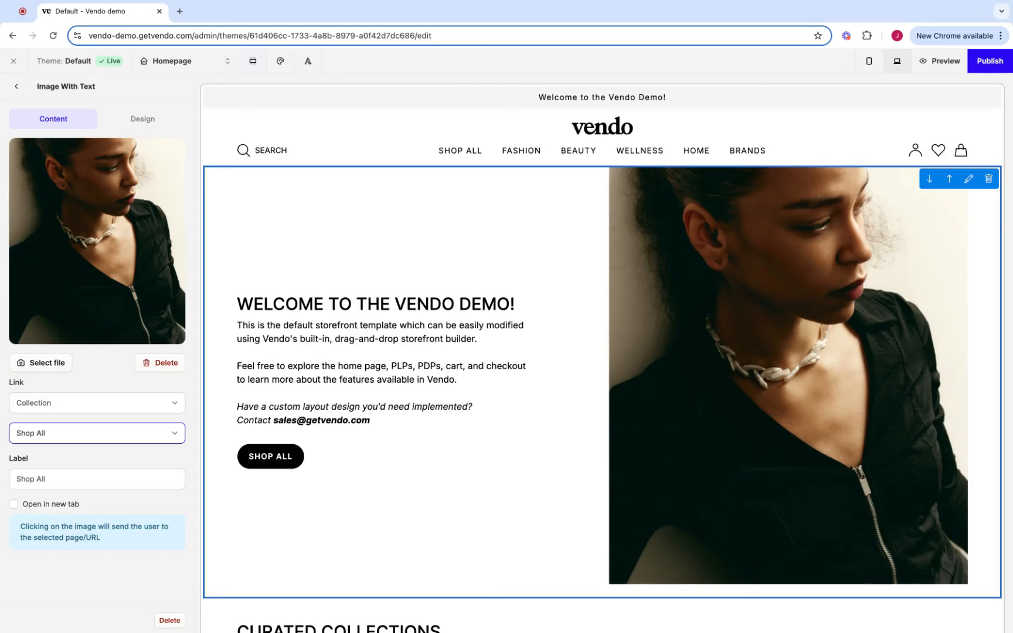
click(142, 119)
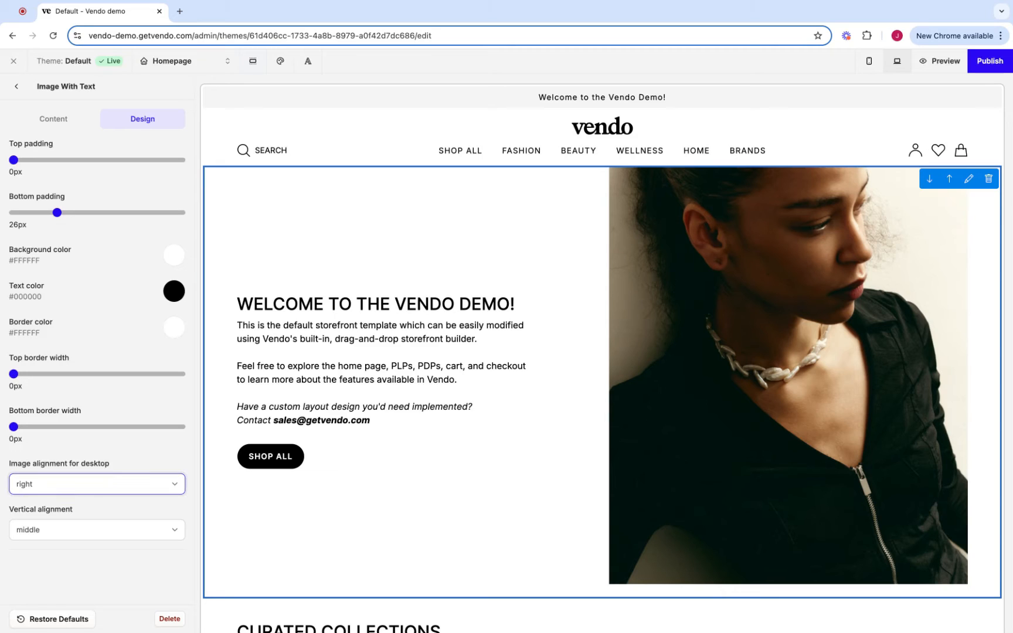
Set the layout of the Featured Collections section to Default in its design settings
click(59, 471)
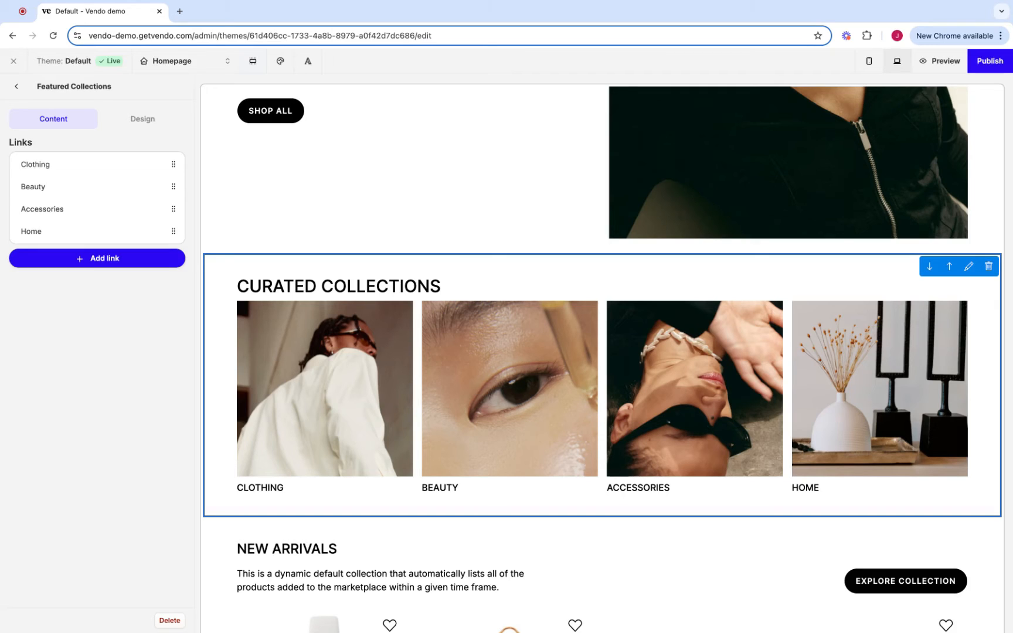
click(143, 119)
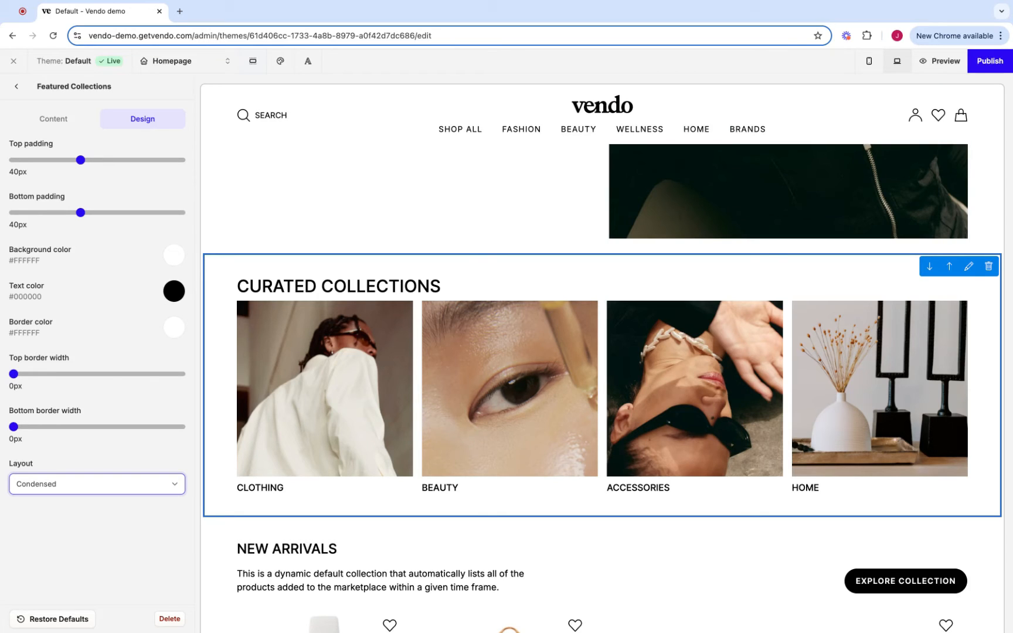
click(96, 483)
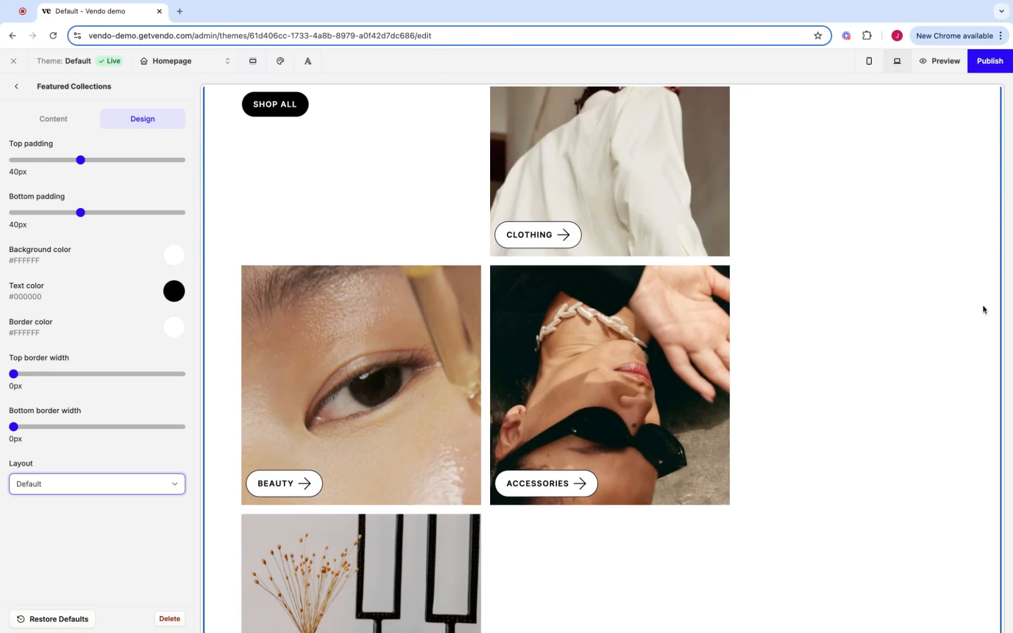
Open the full storefront preview and check the layout of the Curated Collections section
click(945, 61)
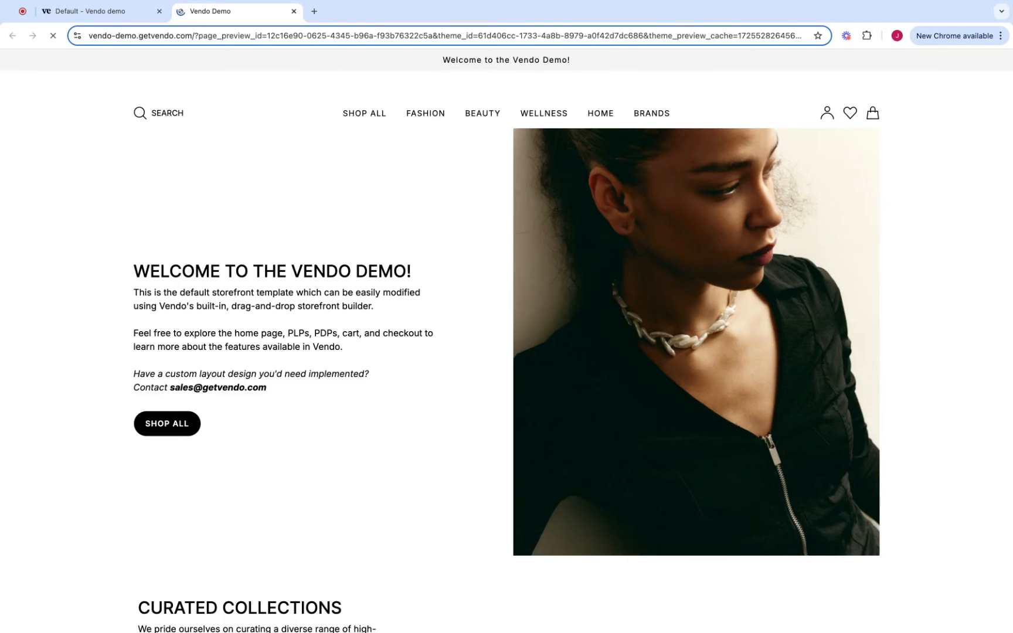
scroll(706, 352, down, 7)
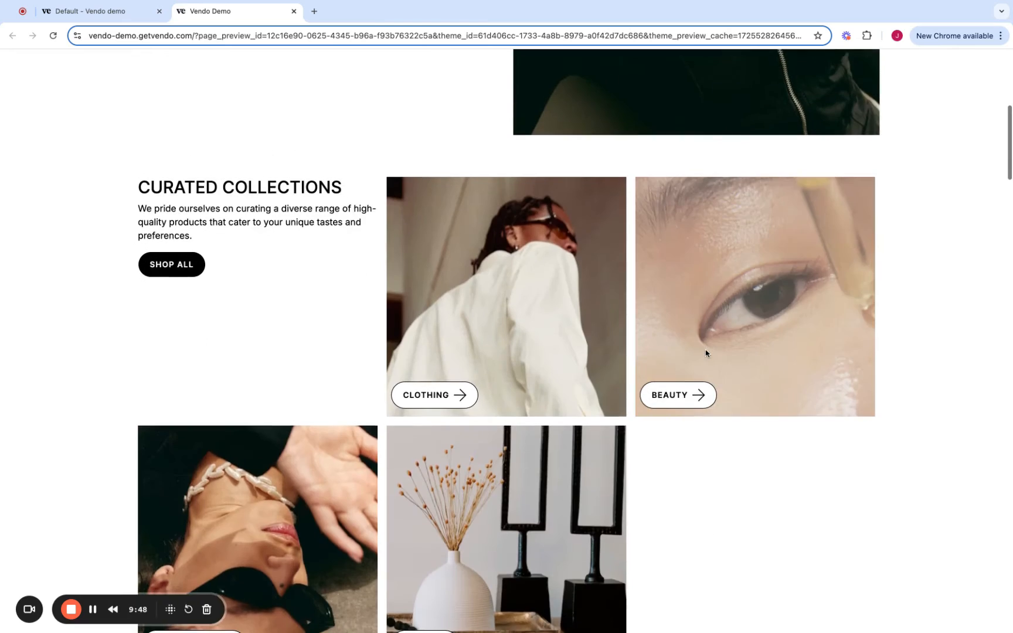
Return to the theme editor and examine the New arrivals section's collection choices and its padding, color and layout design settings
scroll(706, 353, down, 2)
click(90, 11)
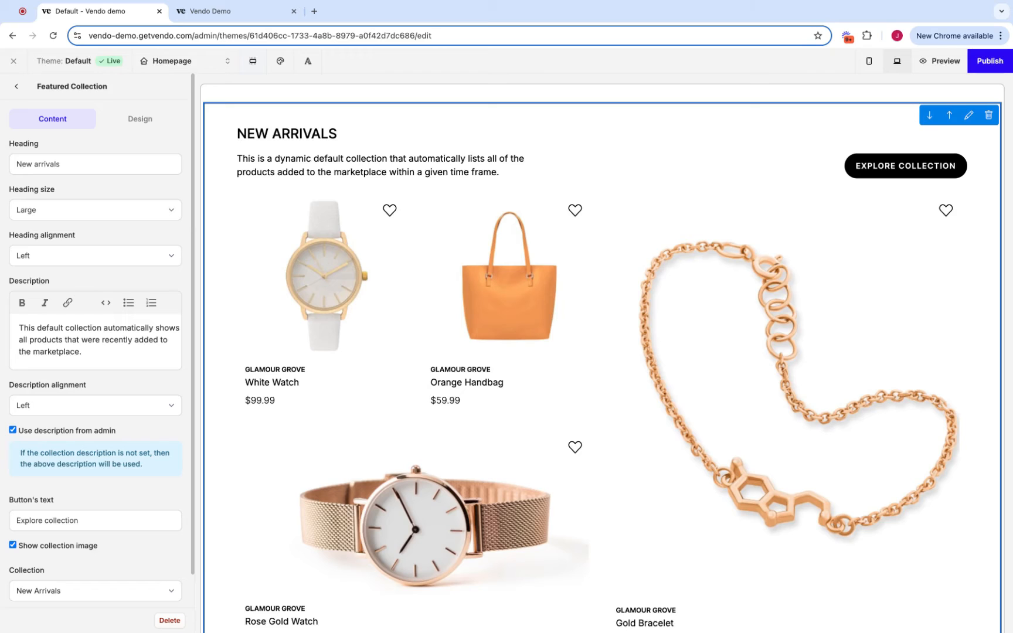
click(34, 596)
scroll(34, 598, down, 2)
scroll(34, 596, down, 1)
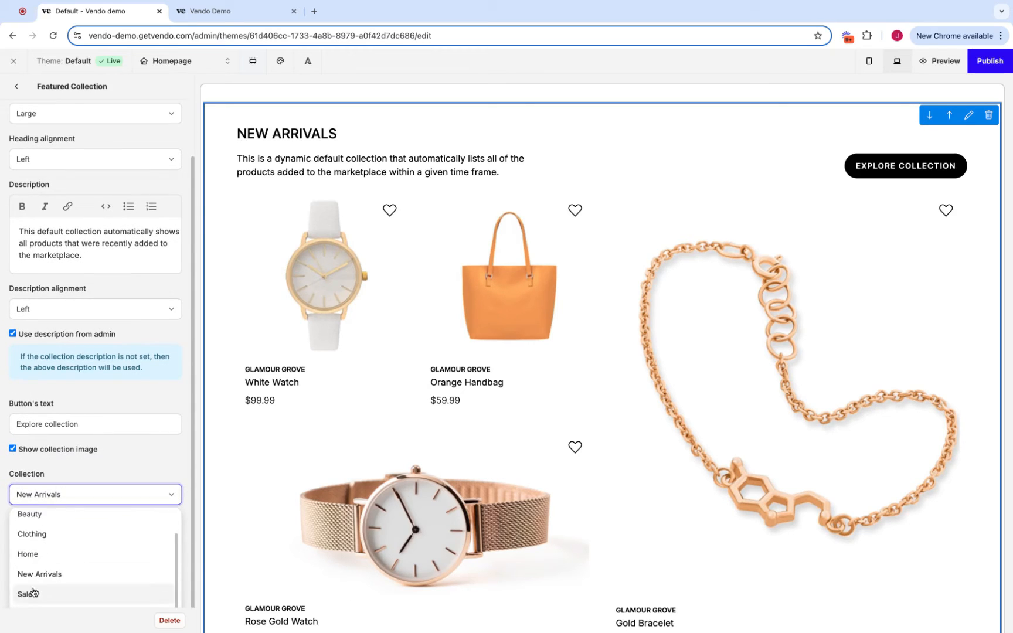
scroll(68, 523, down, 10)
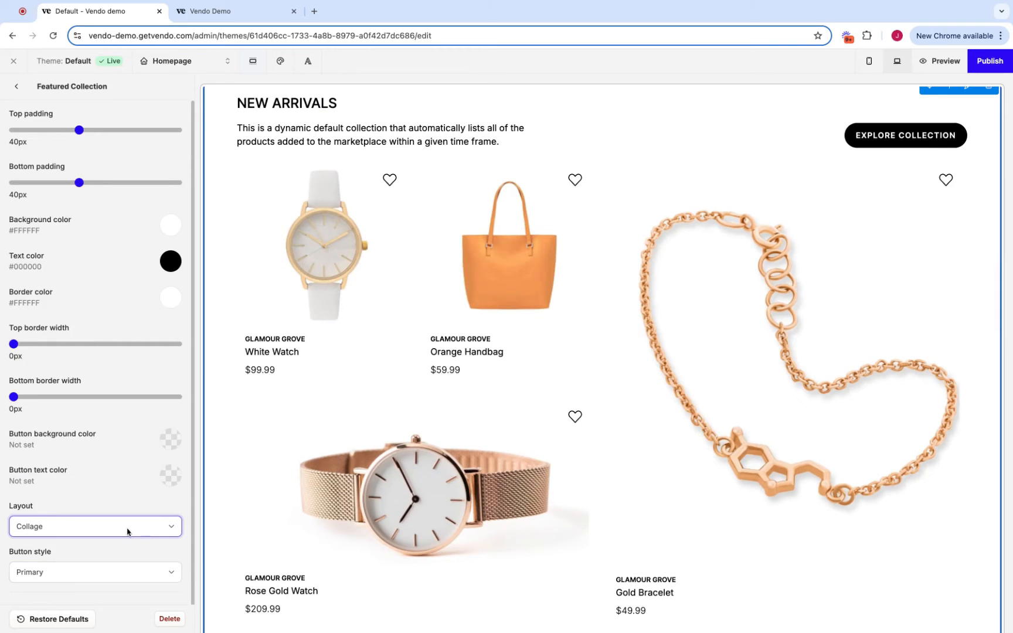
scroll(619, 306, down, 10)
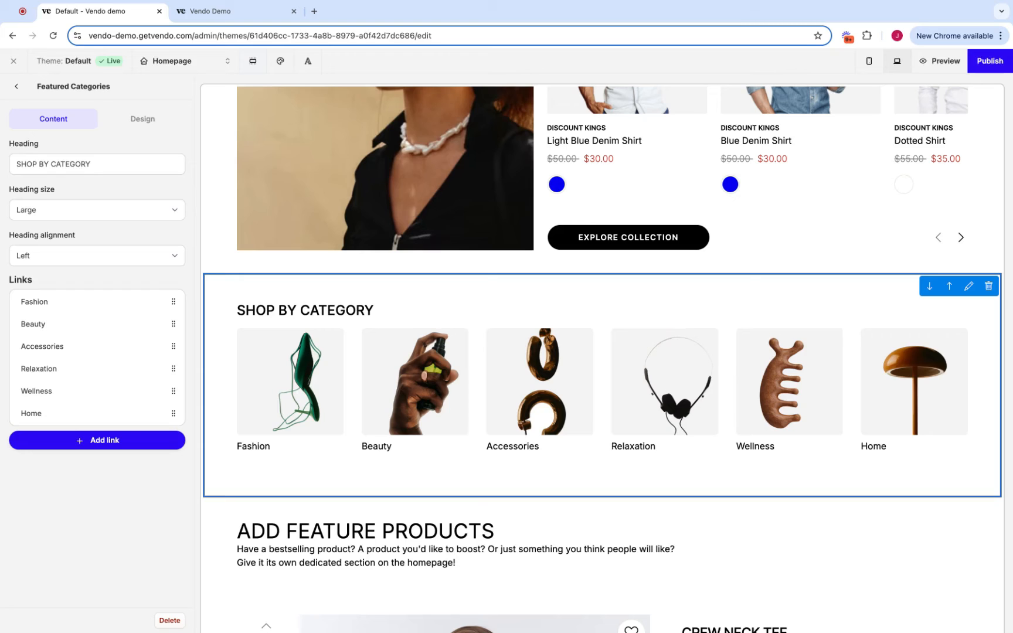
Check the Shop By Category section in the mobile view, then view the Featured Product section's product choices in the desktop view
click(868, 63)
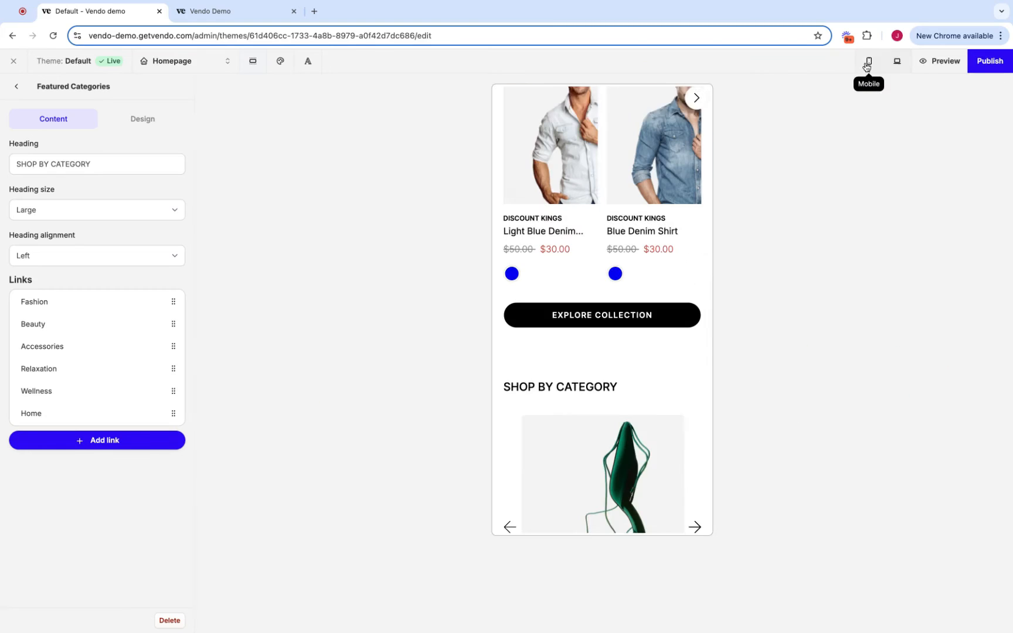
scroll(650, 301, down, 5)
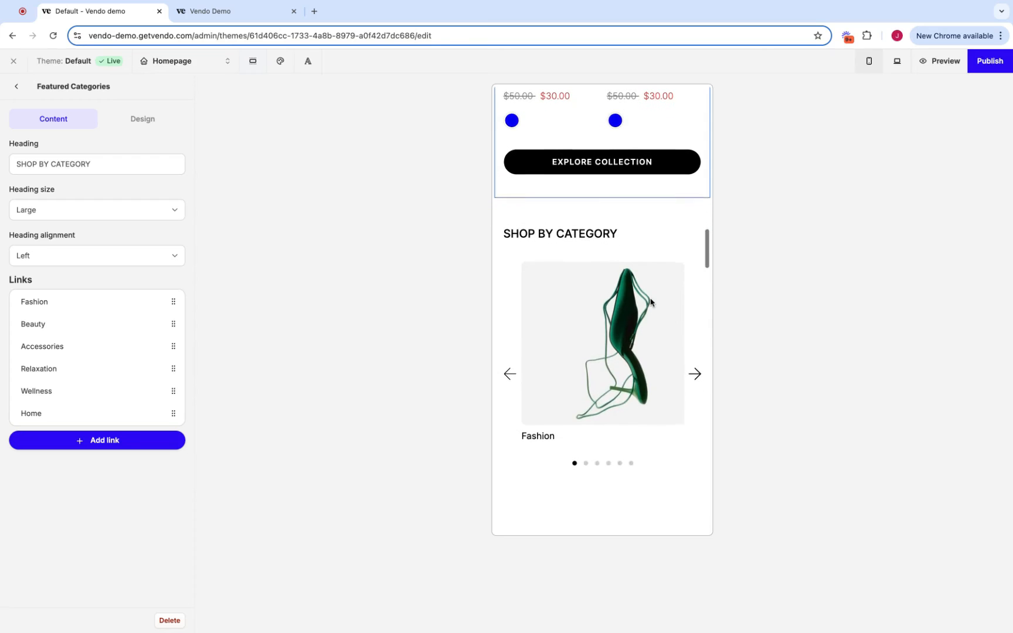
click(897, 61)
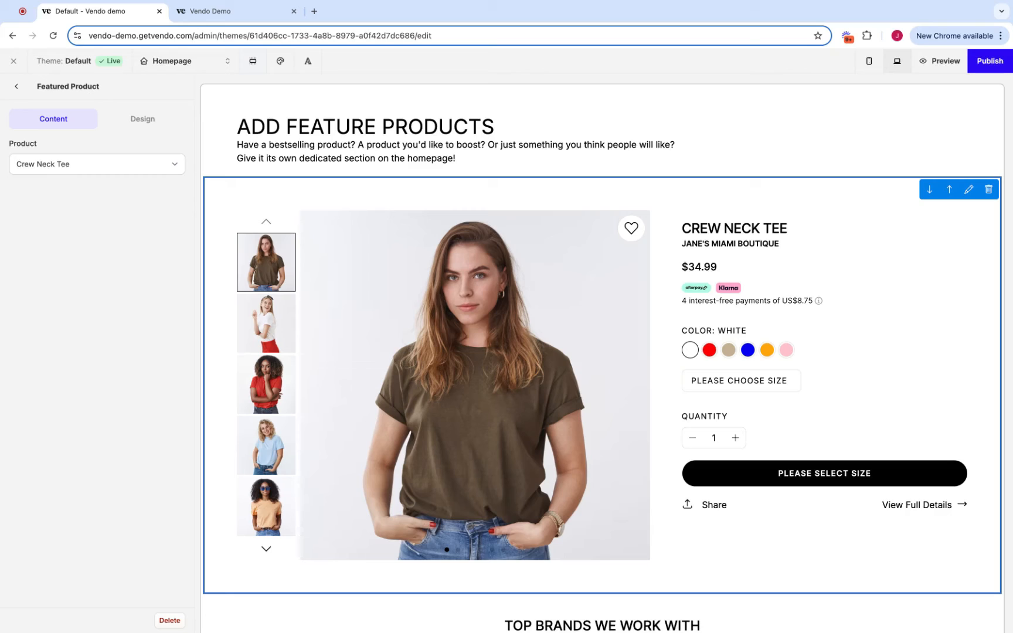
click(101, 159)
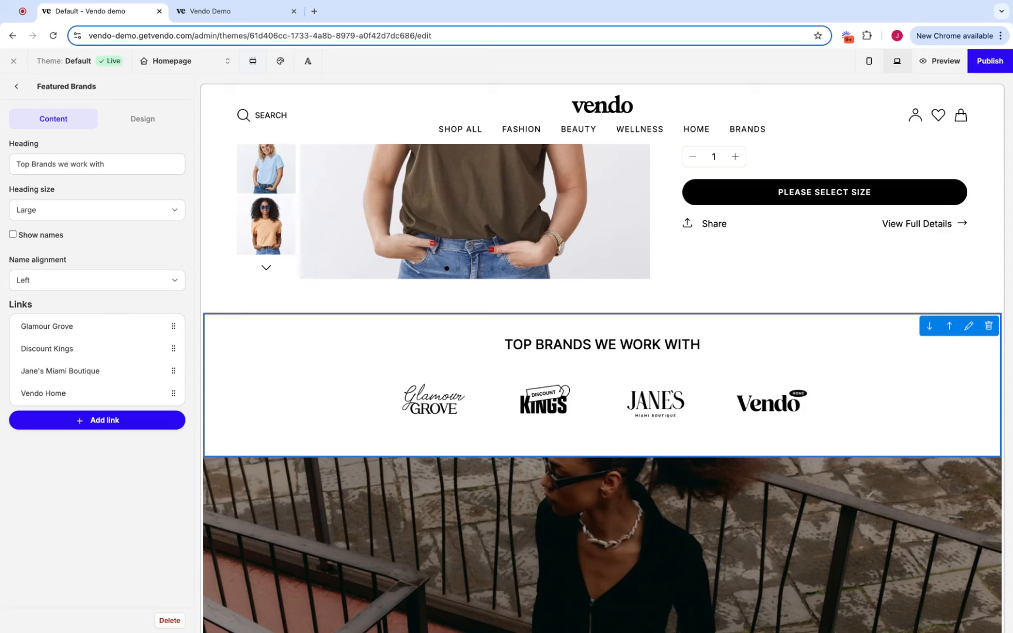
Show the brand names under the logos in the Featured Brands section and try out its layout options in the design settings
click(13, 234)
click(143, 119)
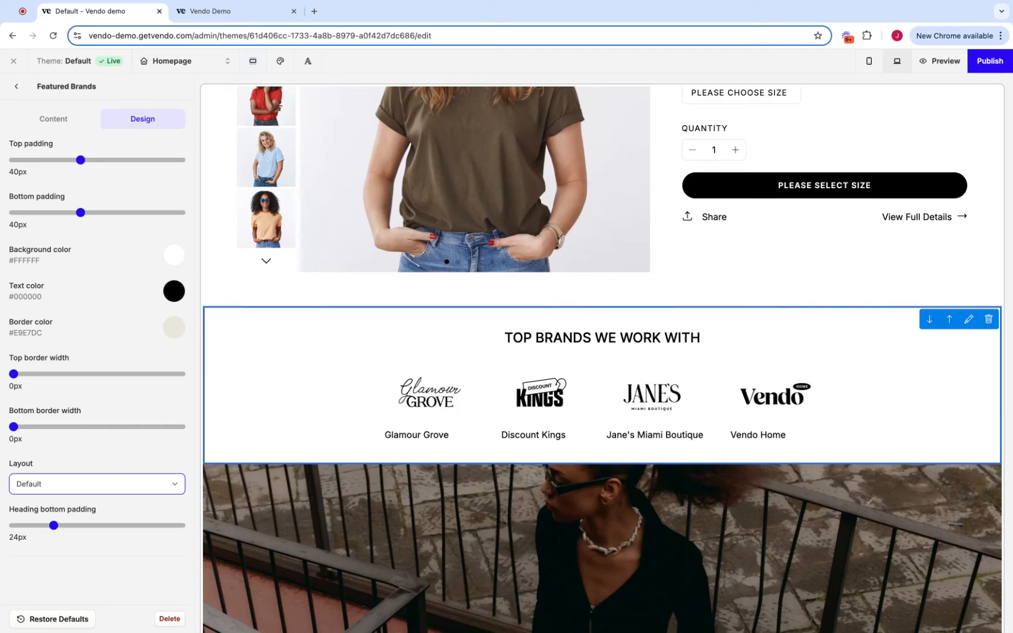
click(97, 484)
click(61, 497)
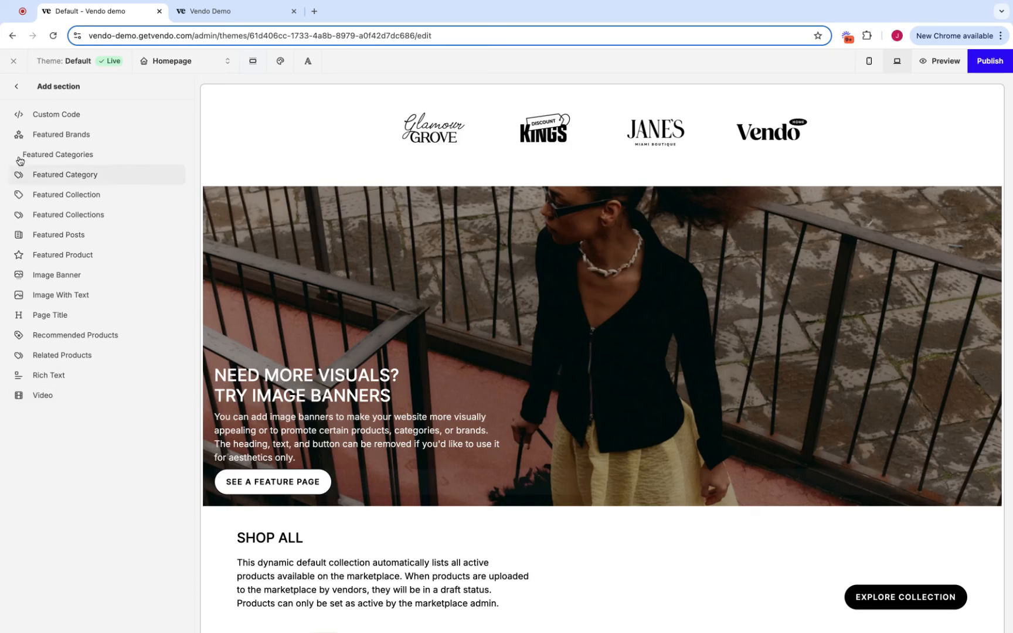
click(50, 357)
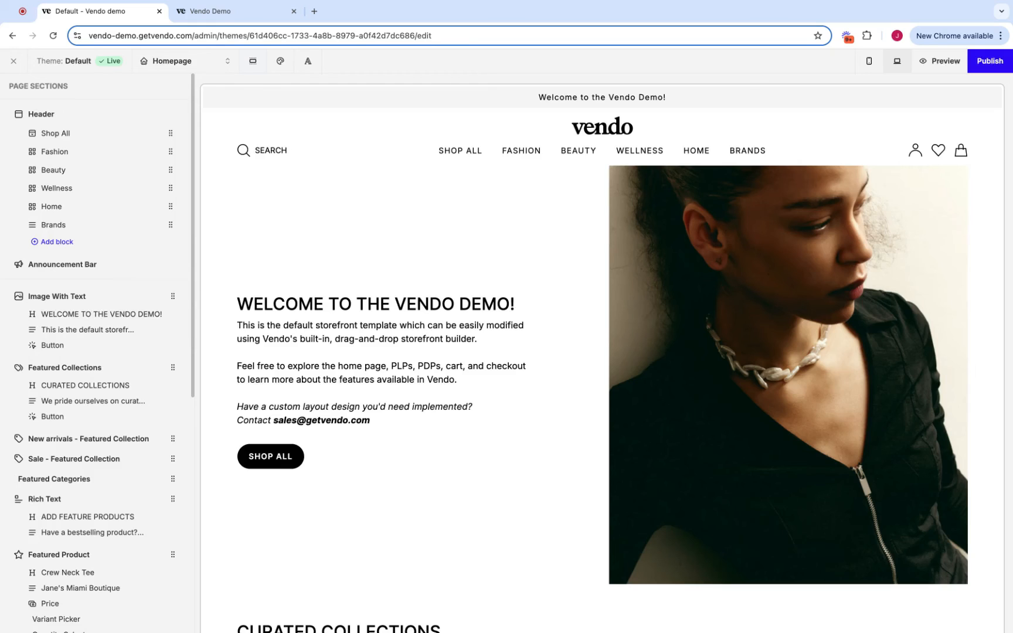
Create a new storefront page titled "Name" with the slug "name" and save it
click(159, 59)
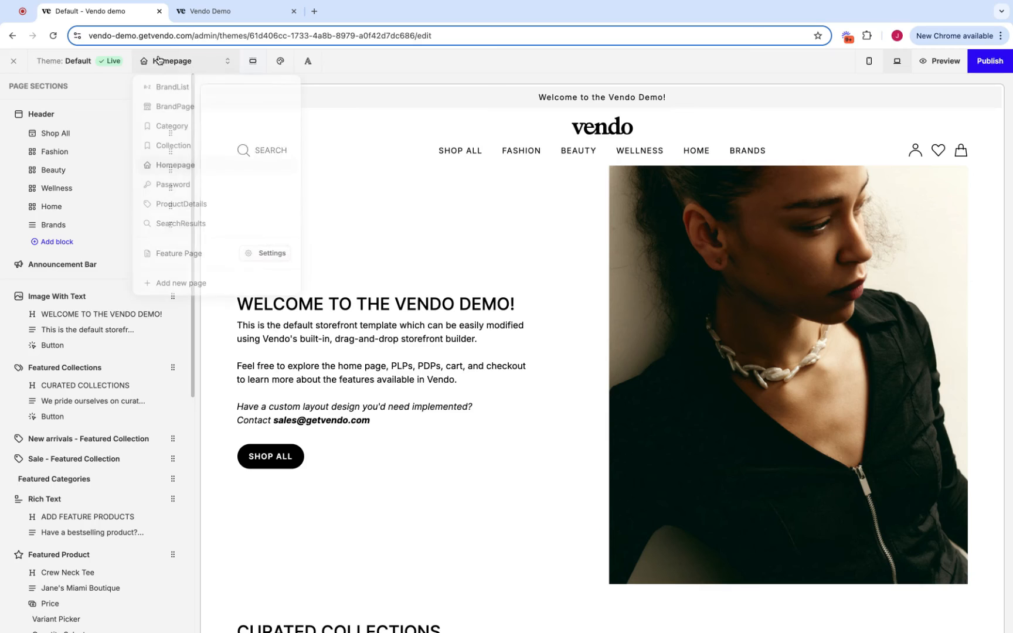
click(180, 283)
click(445, 225)
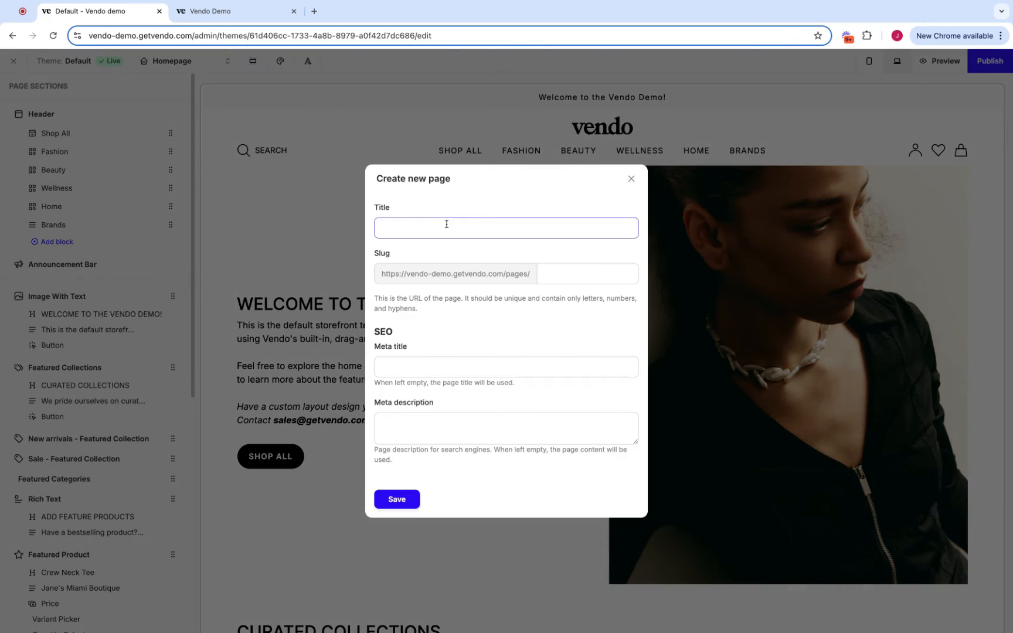
text(Name)
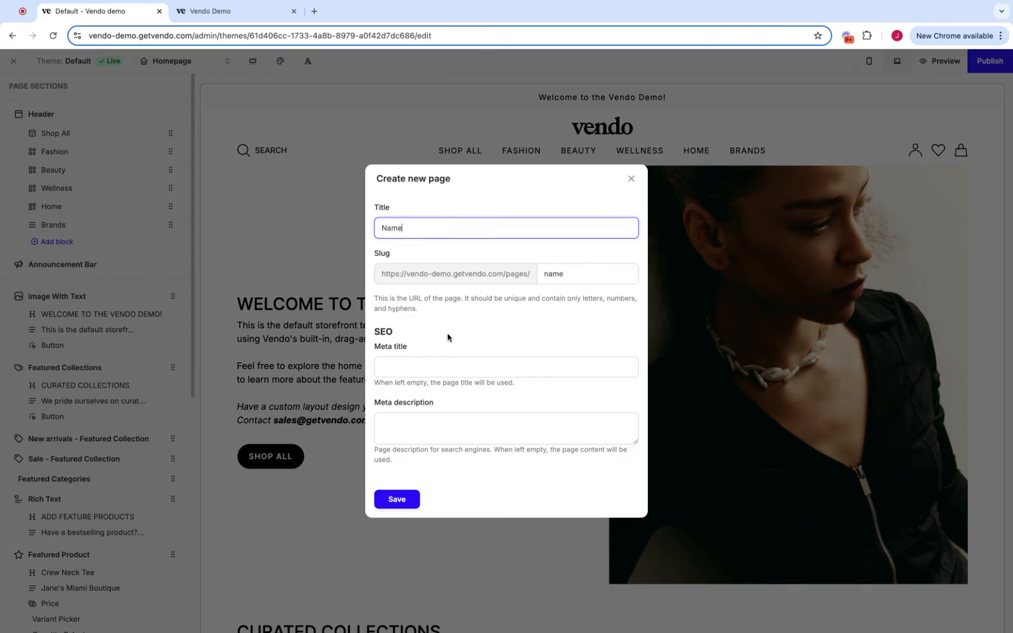
click(403, 505)
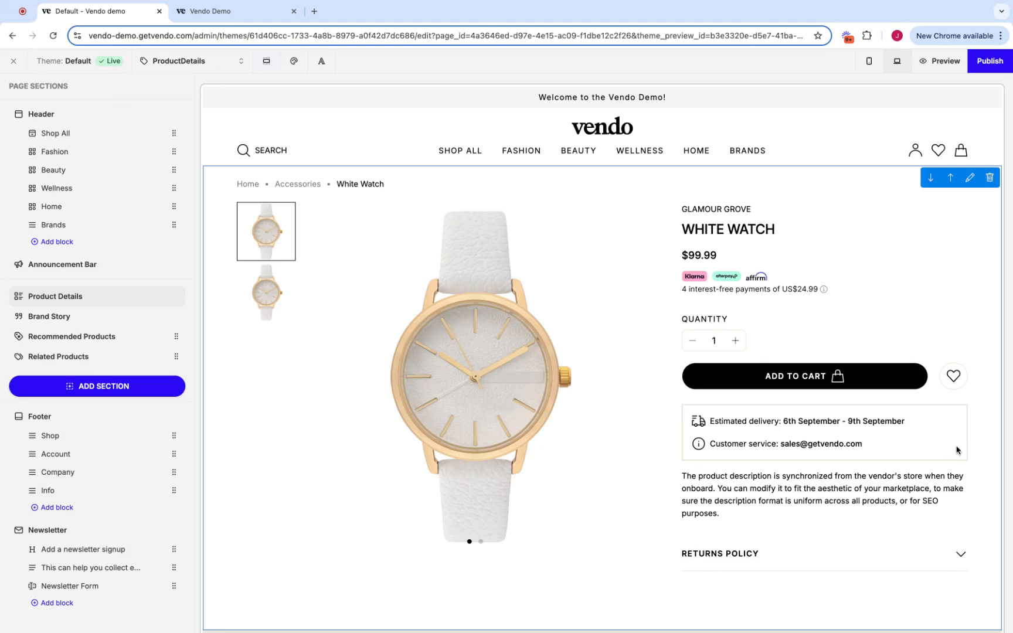
Examine the ProductDetails page's White Watch product information, delivery details, returns policy and Brand Story section
scroll(856, 437, down, 1)
scroll(602, 358, up, 1)
scroll(602, 358, down, 2)
scroll(602, 358, down, 1)
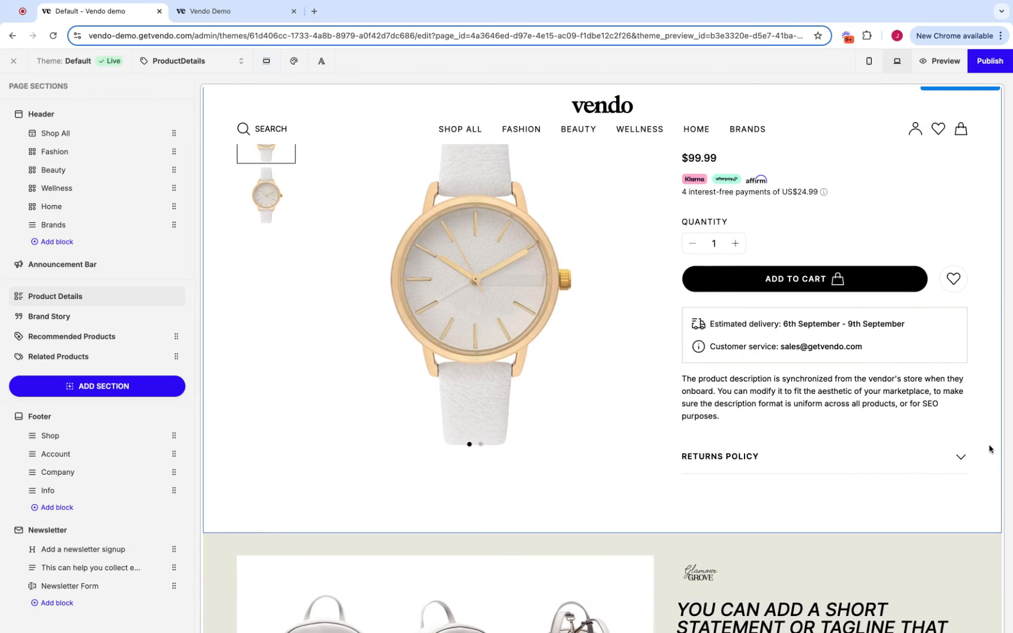
scroll(961, 477, down, 5)
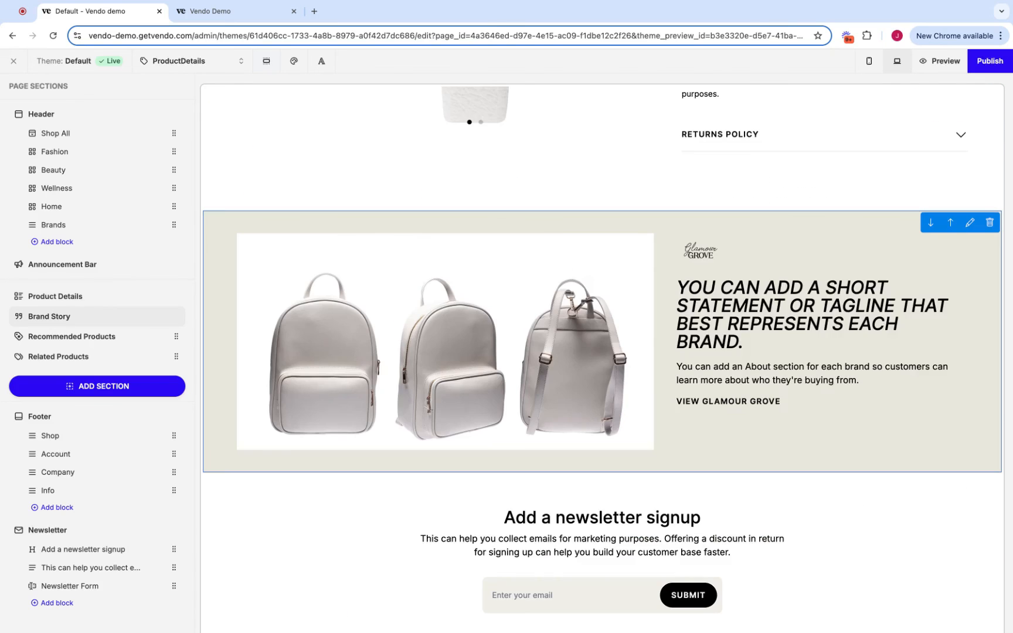